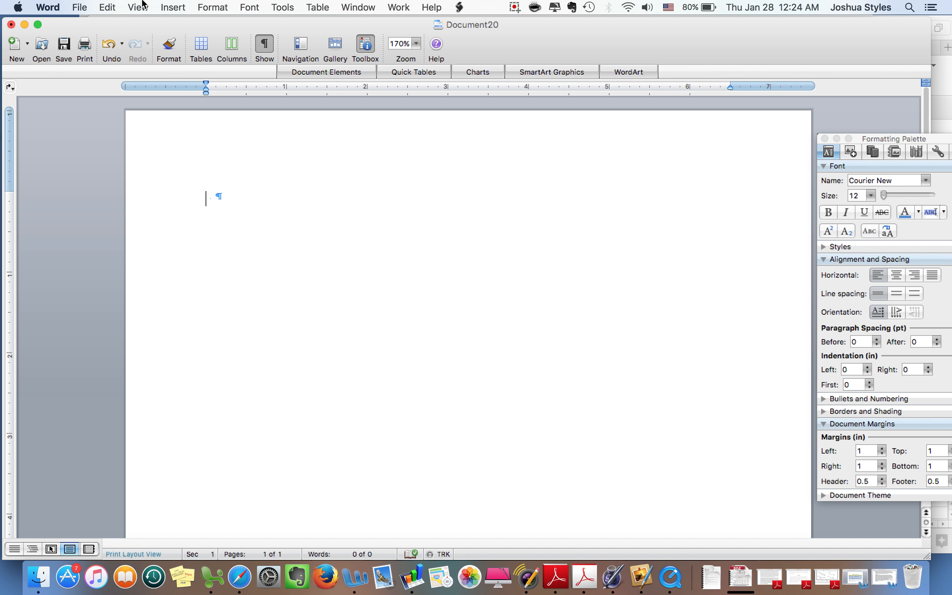
Step: Set the document font to Courier New, Regular, 12 pt through the Font dialog
click(113, 6)
mouse_move(207, 6)
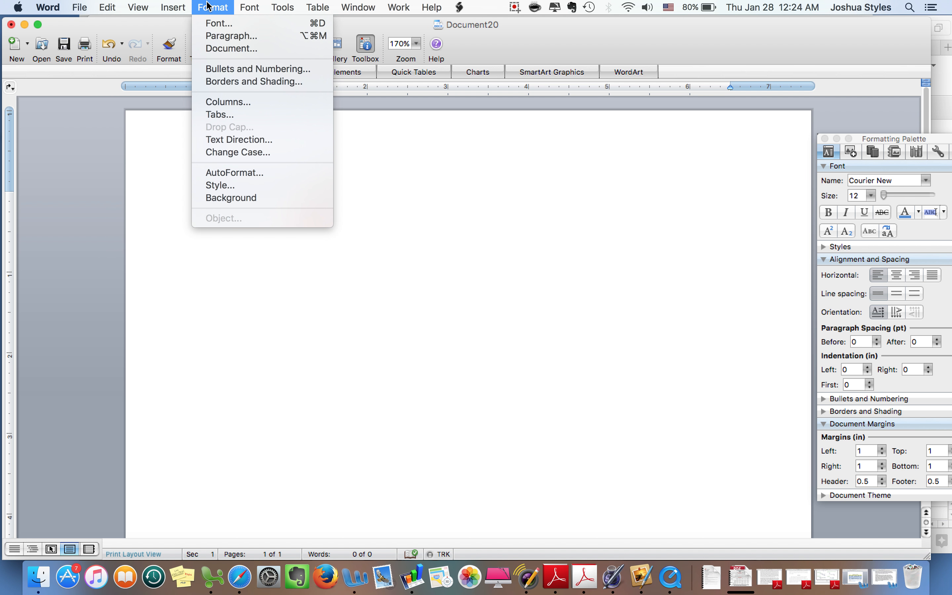
click(212, 27)
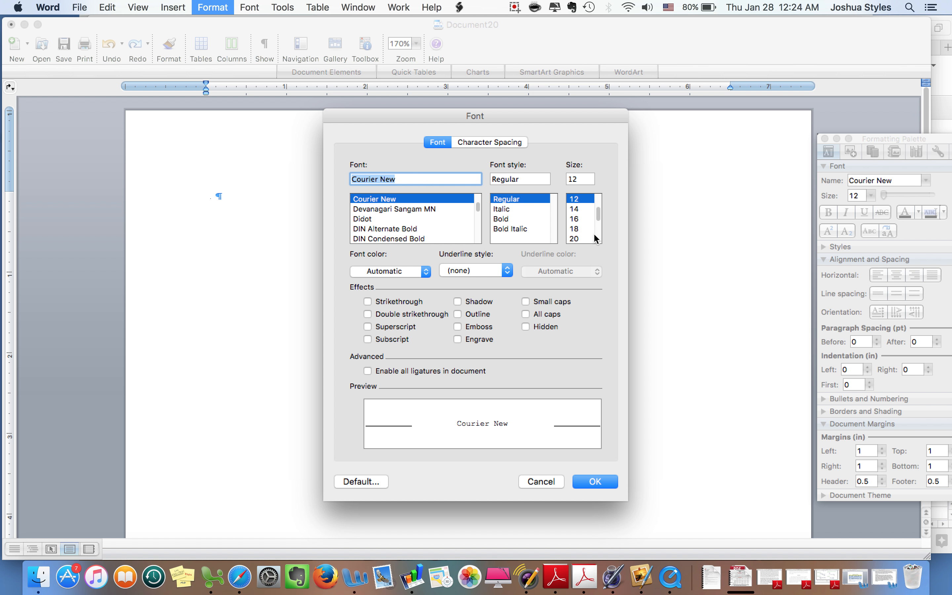
click(596, 481)
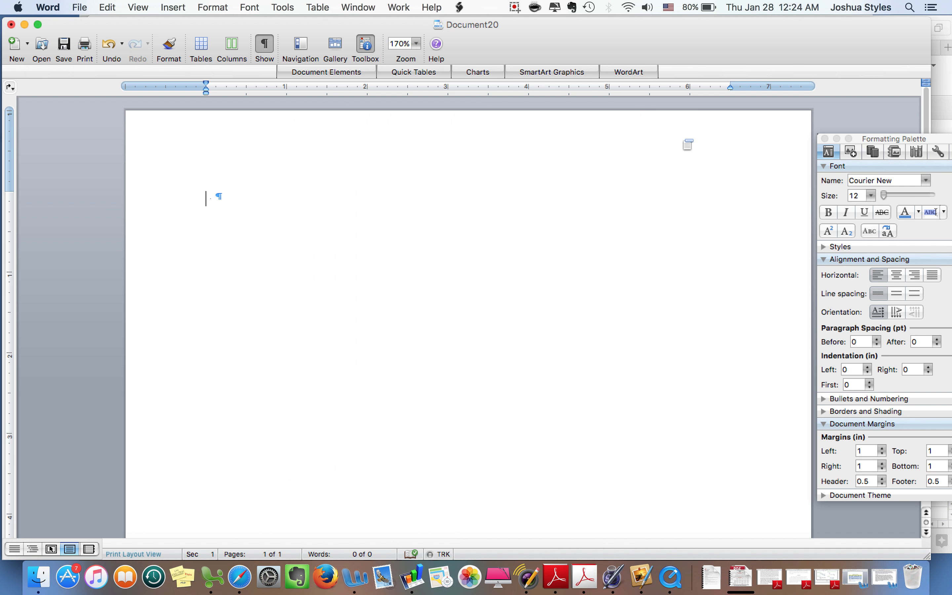
Step: Center the first line, type 'TITLE OF YOUR PAPER', add blank lines, and begin 'A Paper'
click(898, 276)
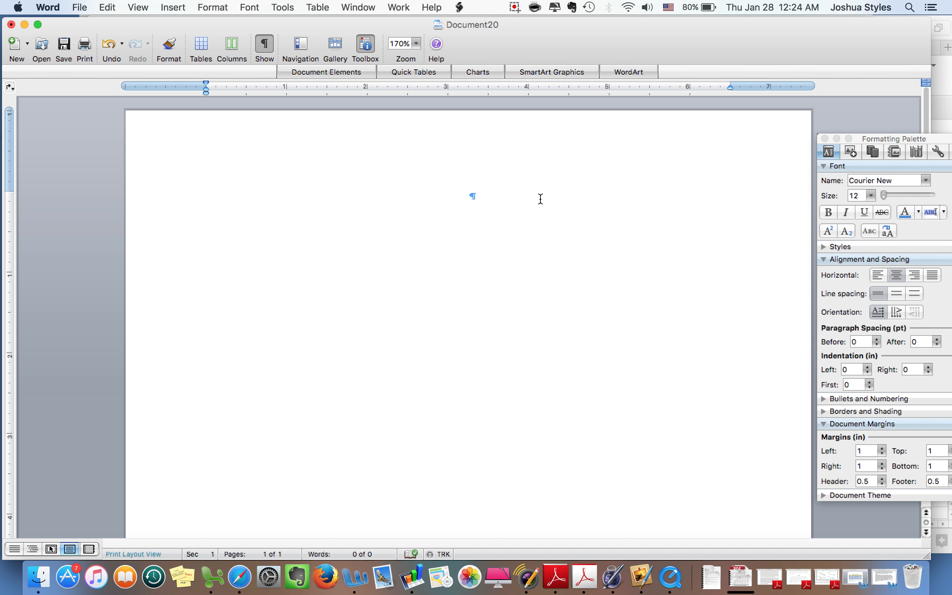
text(TITLE OF YOUR PAPER)
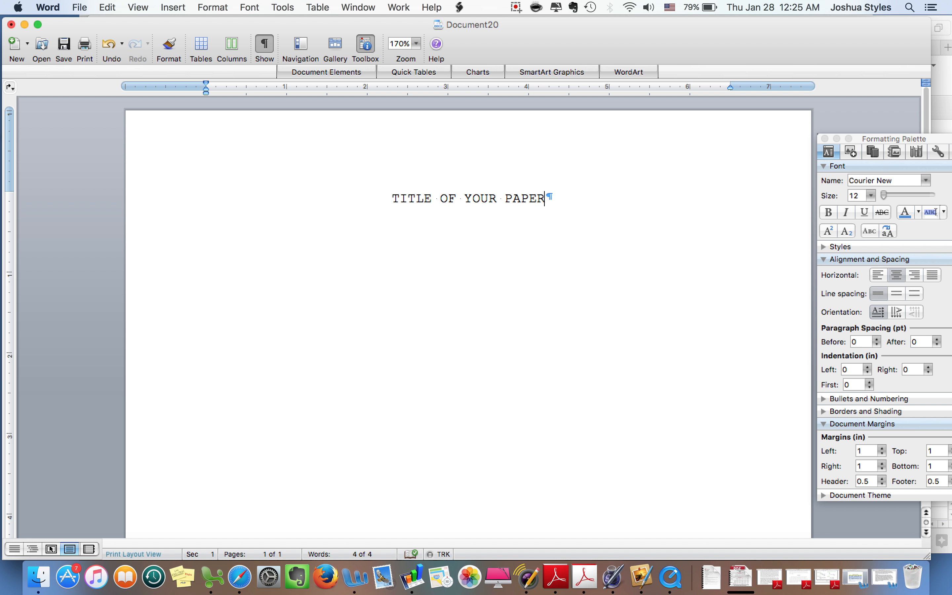
key(Return)
key(Return)
key(Return)
key(Return)
key(Return)
key(Return)
key(Return)
key(Return)
text(A Paper)
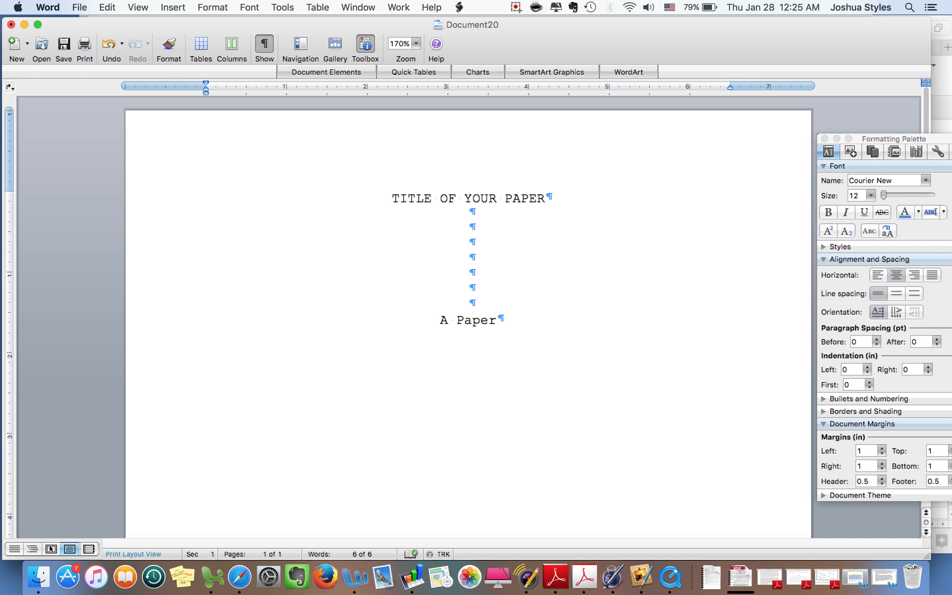
Step: Add a blank line and a centred 'Presented to' line below 'A Paper', fixing typos
key(Up)
key(Up)
key(Up)
key(Up)
key(Up)
key(Up)
key(Up)
key(Up)
key(Return)
key(Return)
text(p)
key(BackSpace)
text(Pre)
key(BackSpace)
text(esented to)
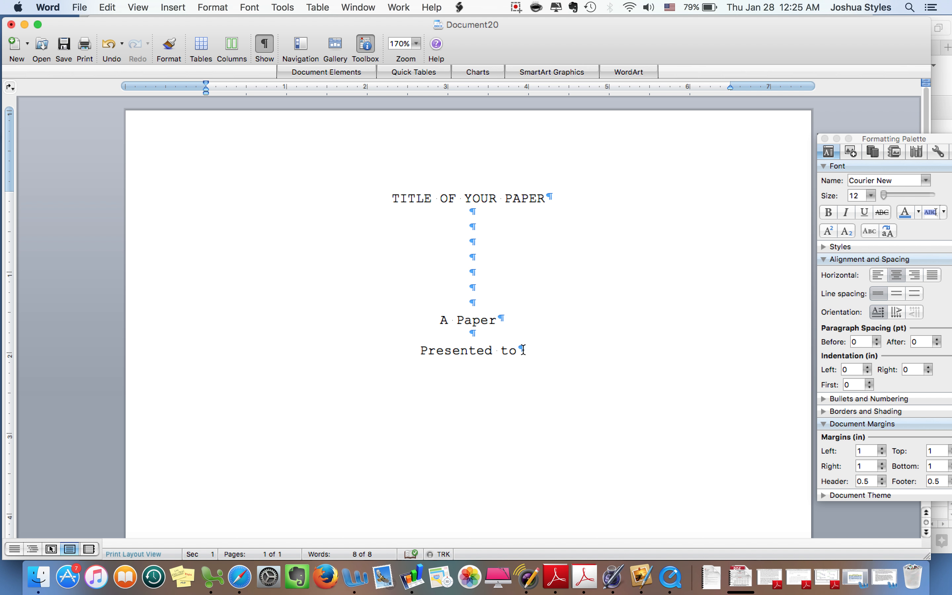
Step: Add the instructor's name and 'North Greenville University' lines, followed by blank lines
key(Return)
key(Return)
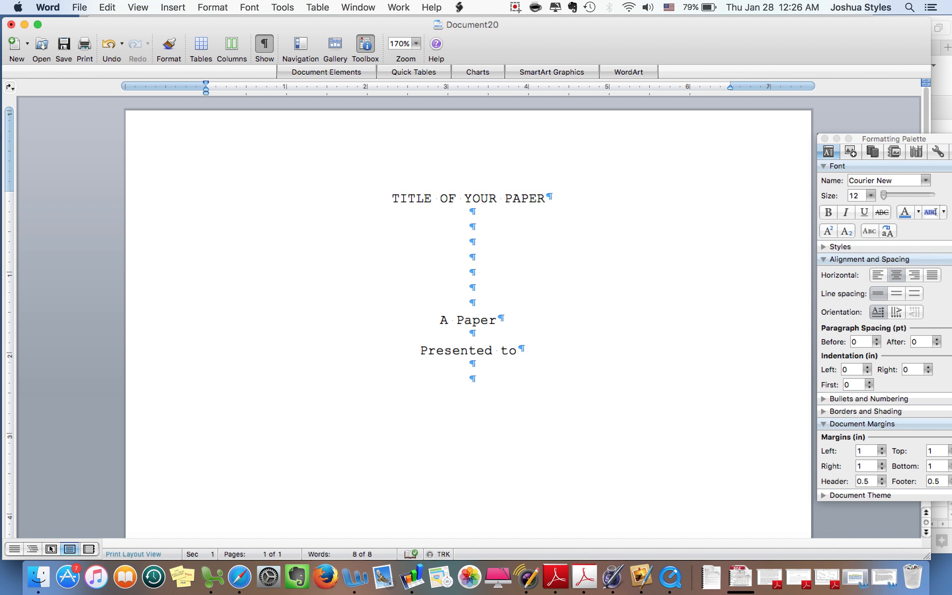
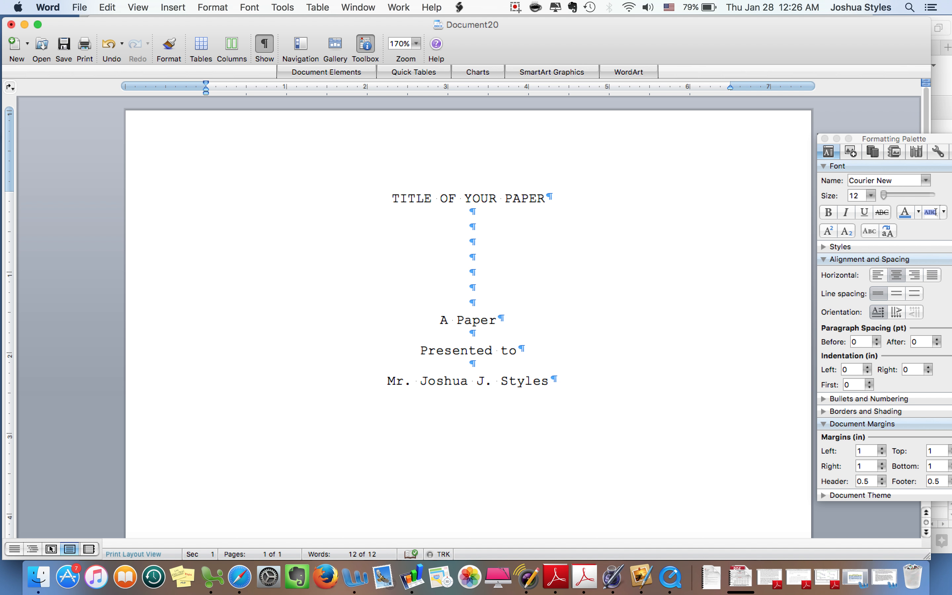
key(Return)
key(Return)
text(North Gree)
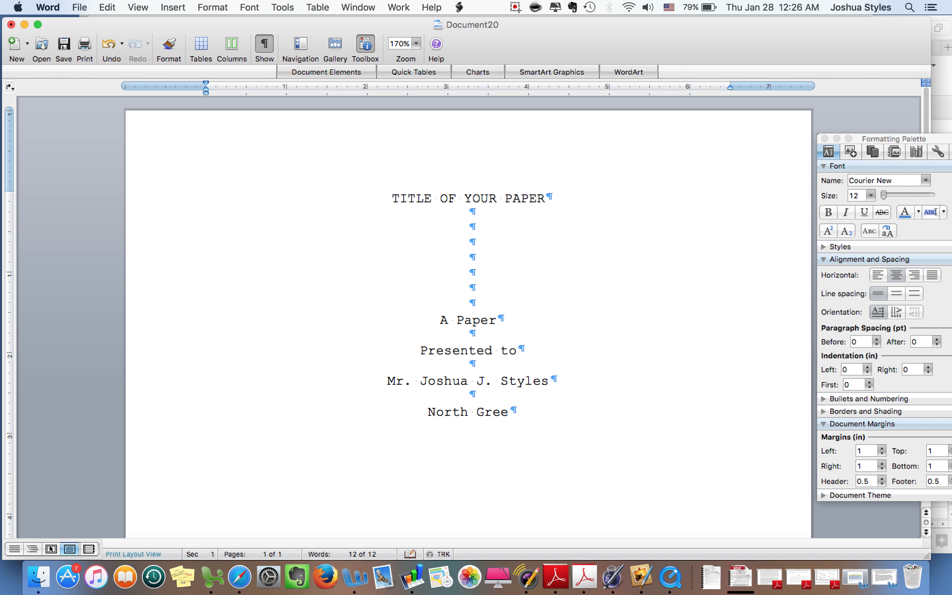
text(nville Univ)
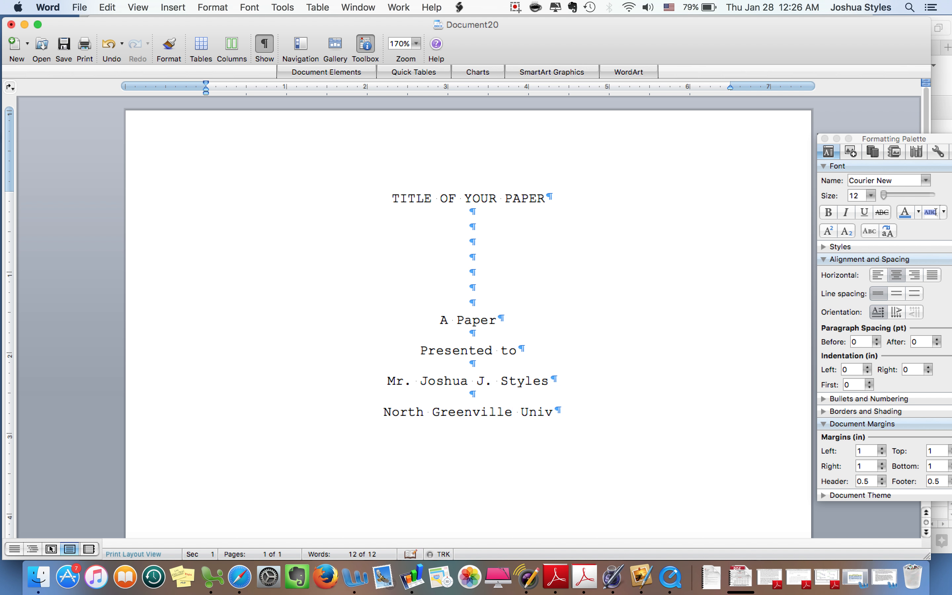
text(ersity)
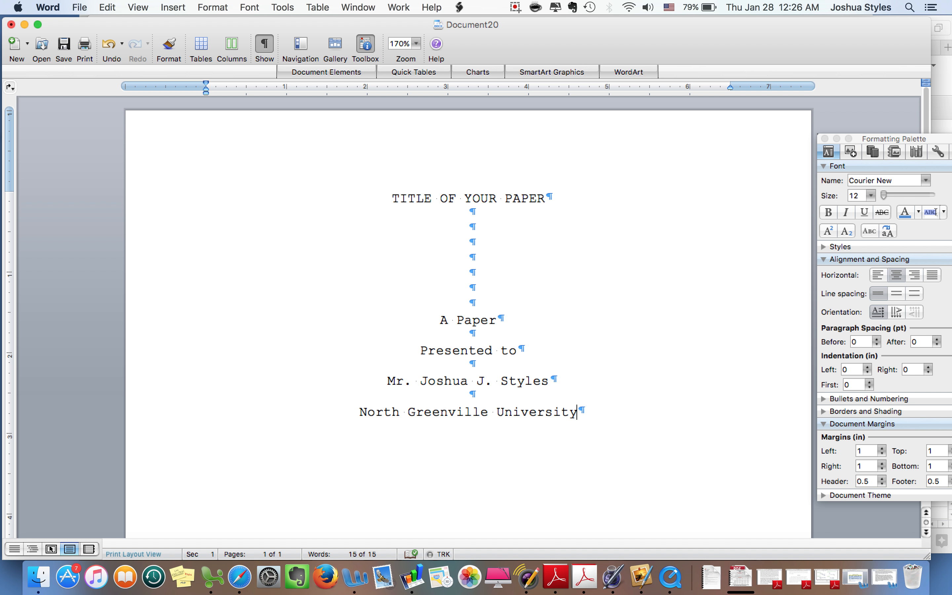
key(Return)
key(Return)
key(Return)
key(Return)
key(Return)
key(Return)
key(Return)
key(Return)
Step: Type 'In Partial Fulfillment' and remove its trailing space
text(In P)
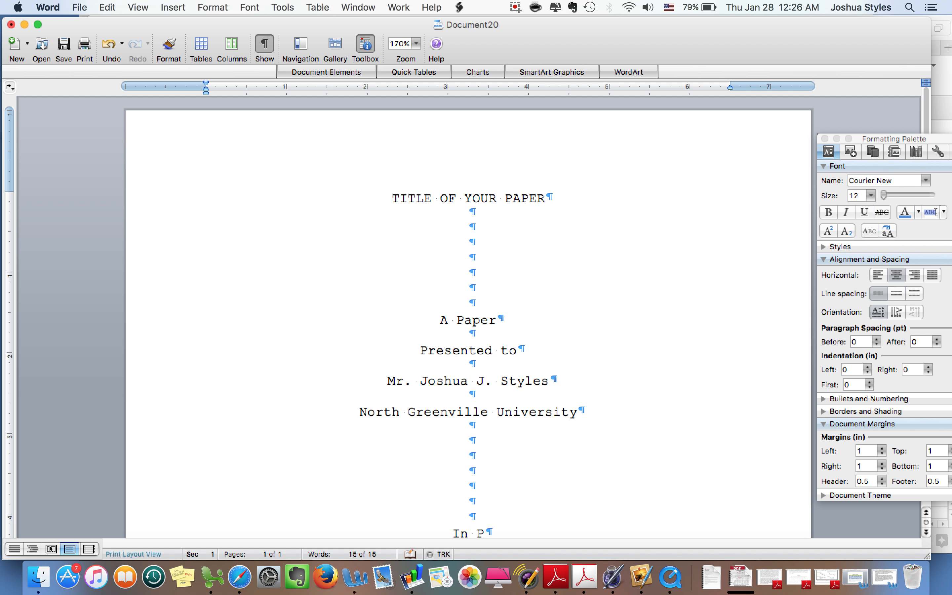
text(artial )
text(Ful)
text(fillme)
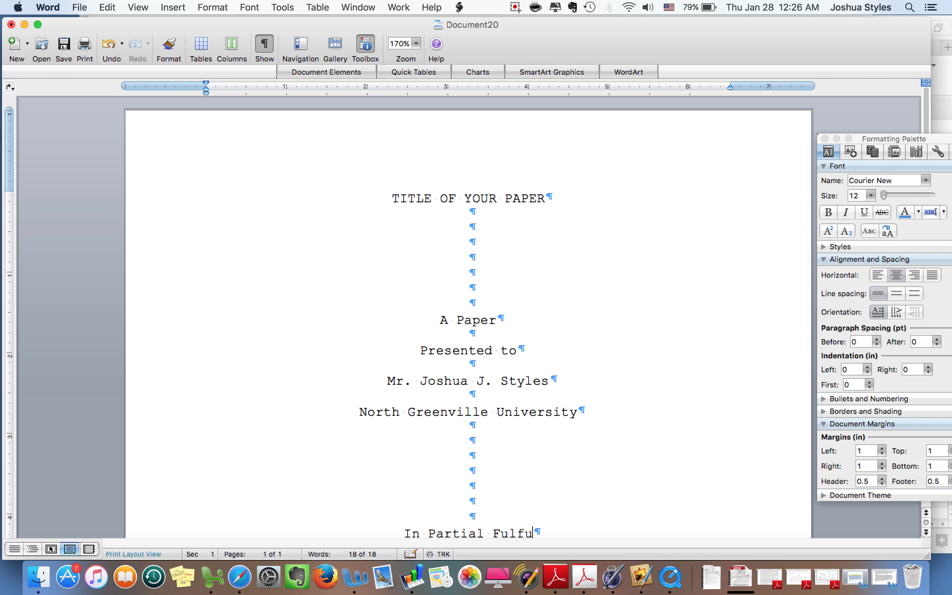
text(nt)
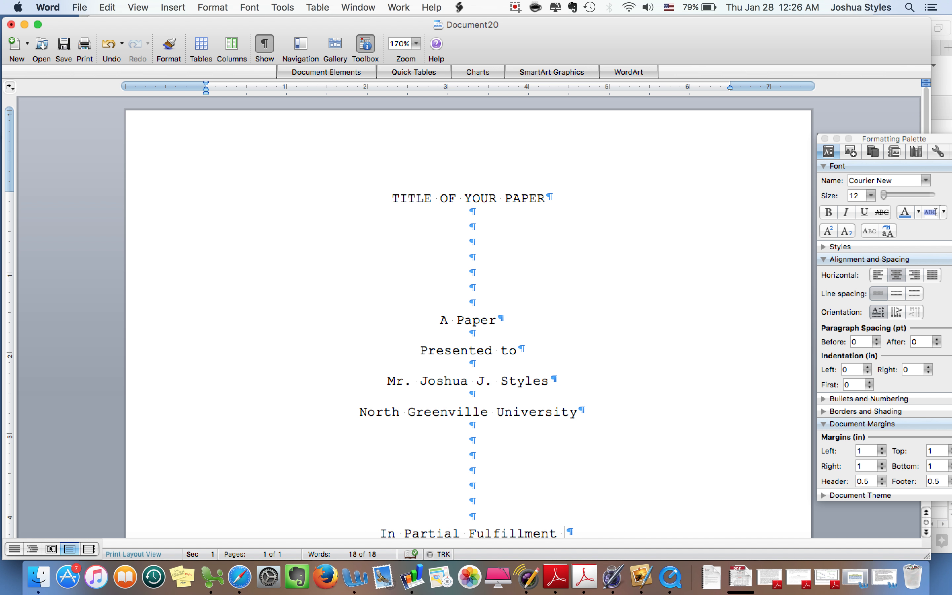
key(BackSpace)
scroll(650, 195, down, 5)
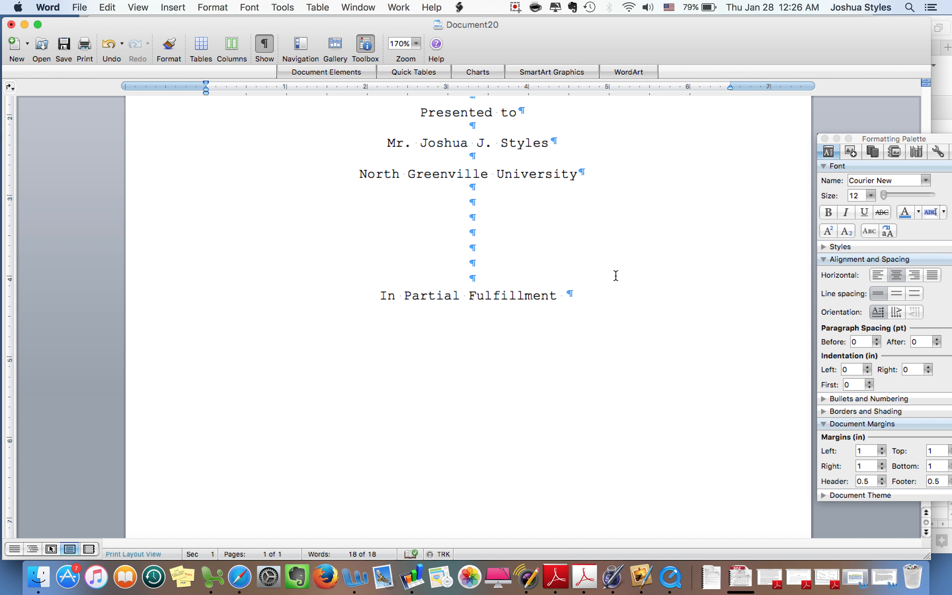
key(BackSpace)
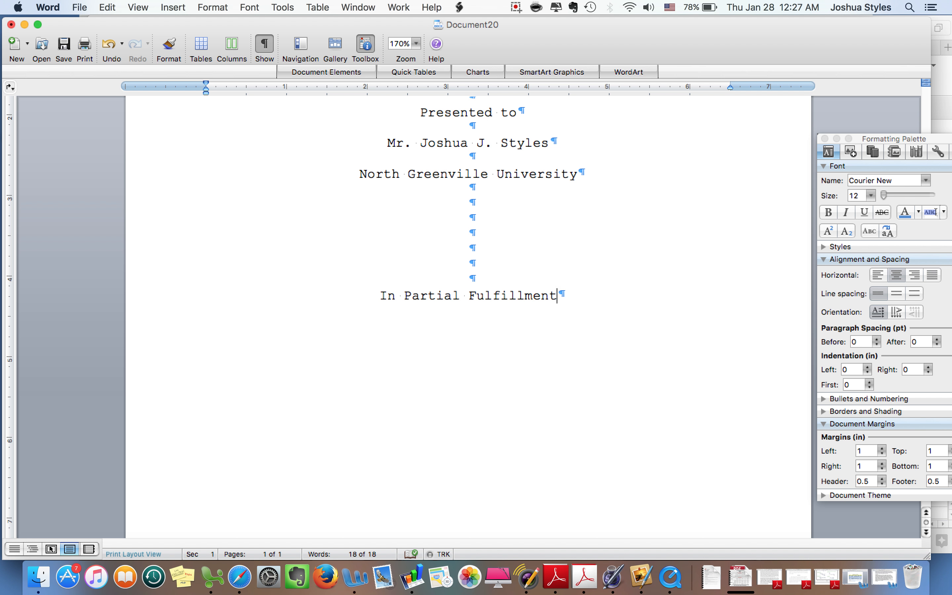
Step: Add 'of the requirements for CHST 2300' after a blank line, correcting the course number
key(Return)
key(Return)
text(Of the requirements )
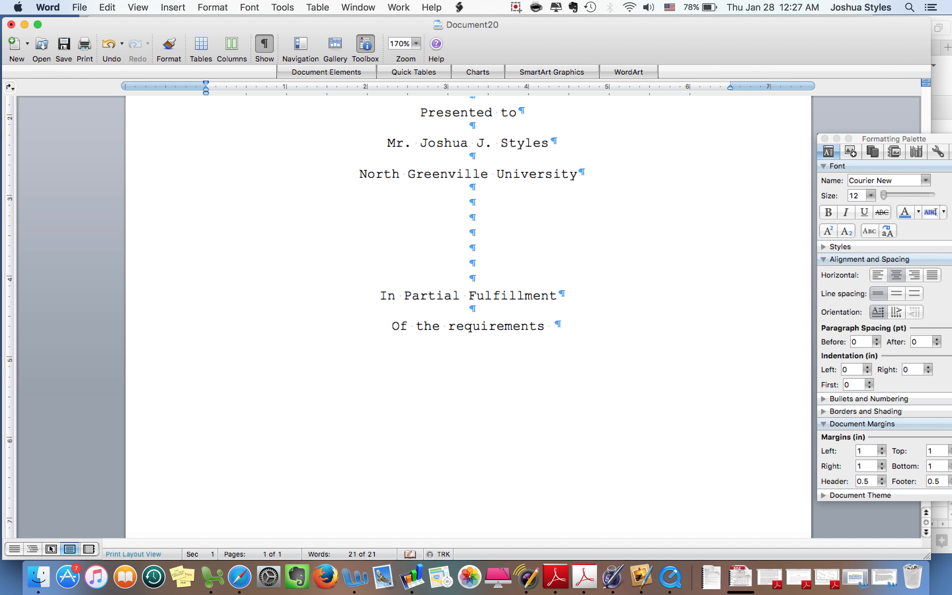
text(for CHST)
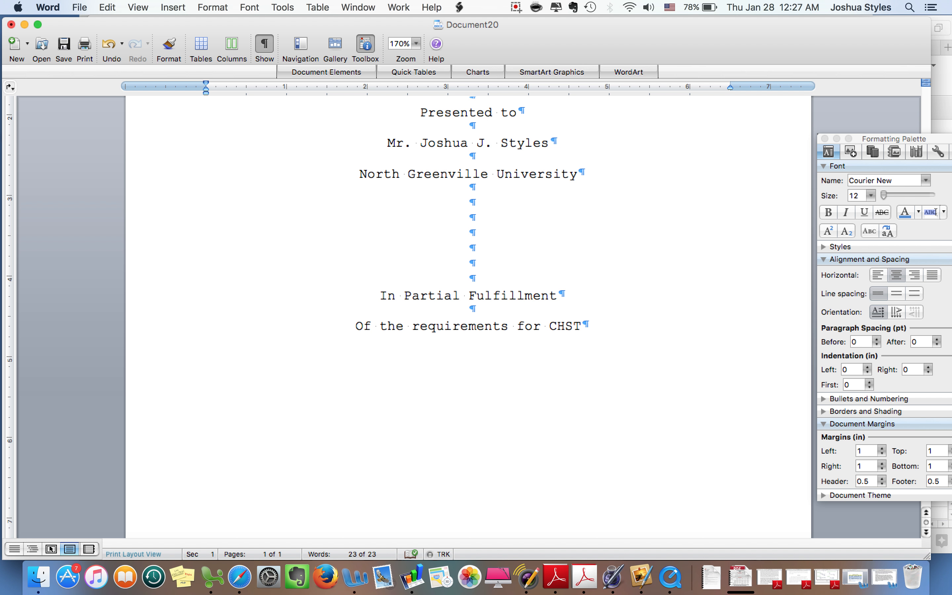
text( 2300)
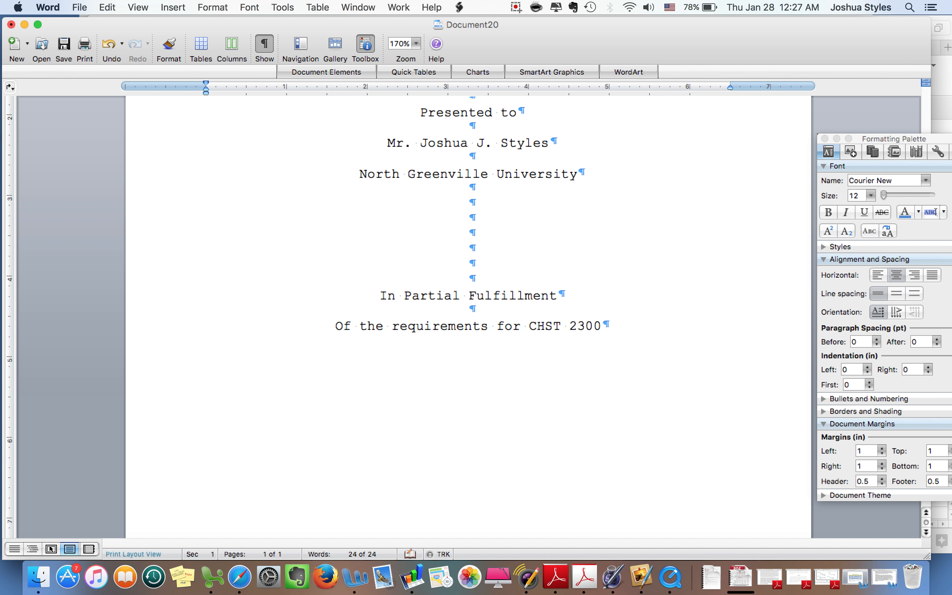
key(BackSpace)
text(9)
key(Left)
key(BackSpace)
text(0)
key(BackSpace)
Step: Lowercase the 'o' starting the requirements line
text(o)
scroll(394, 354, up, 3)
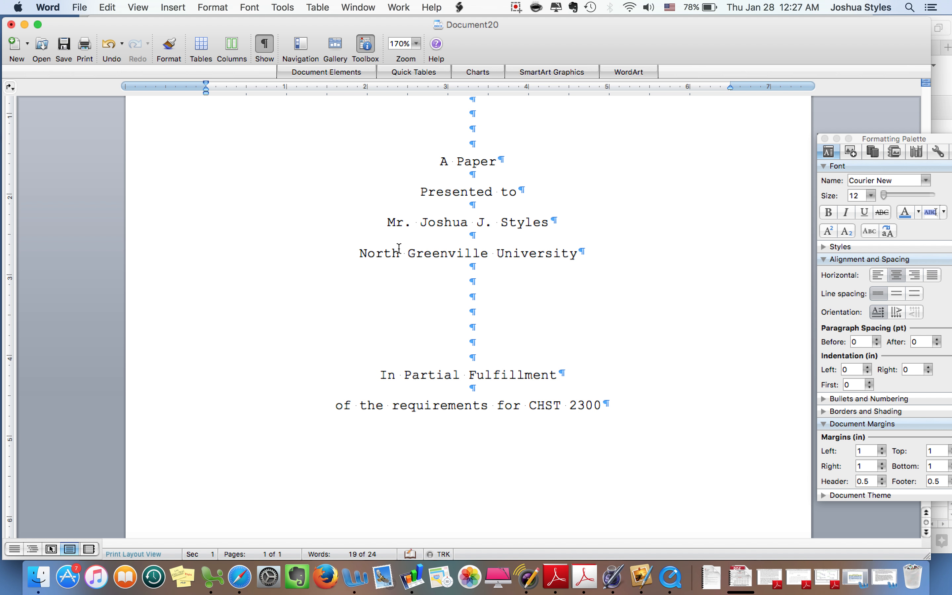
scroll(428, 313, down, 5)
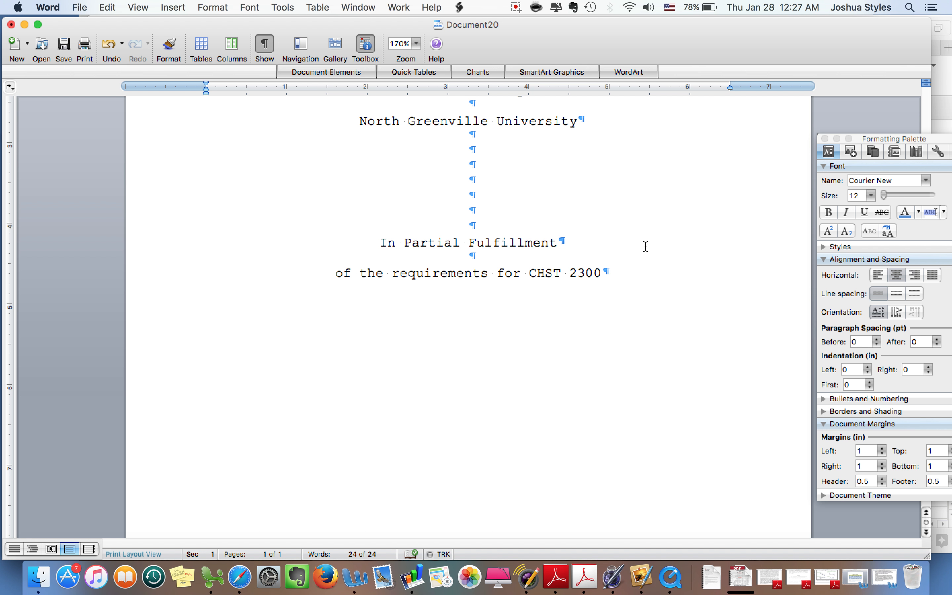
Step: Add a lowercase 'by' line after blank lines, then the author's name below
key(Return)
key(Return)
key(Return)
key(Return)
key(Return)
key(Return)
key(Return)
key(Return)
text(by)
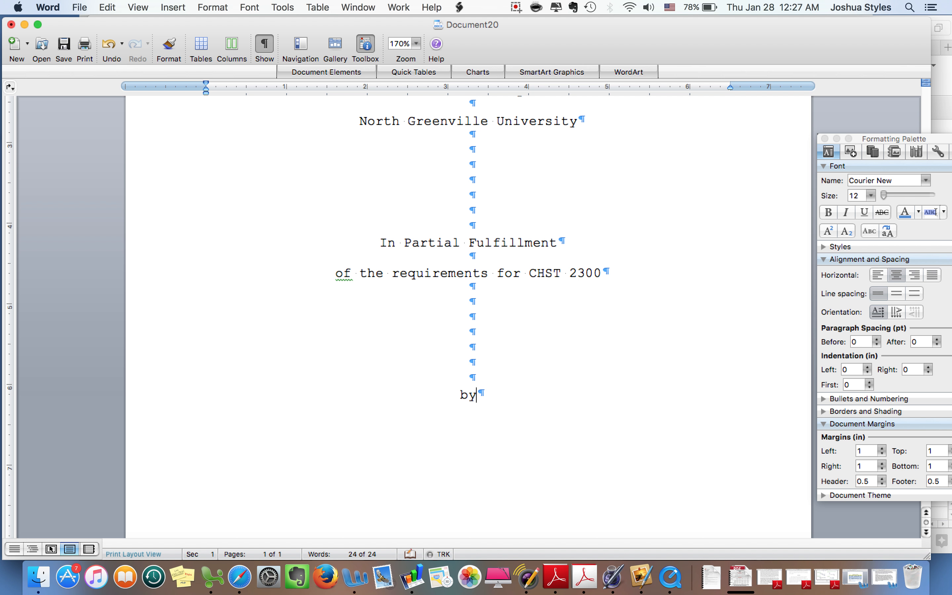
key(Return)
key(BackSpace)
key(BackSpace)
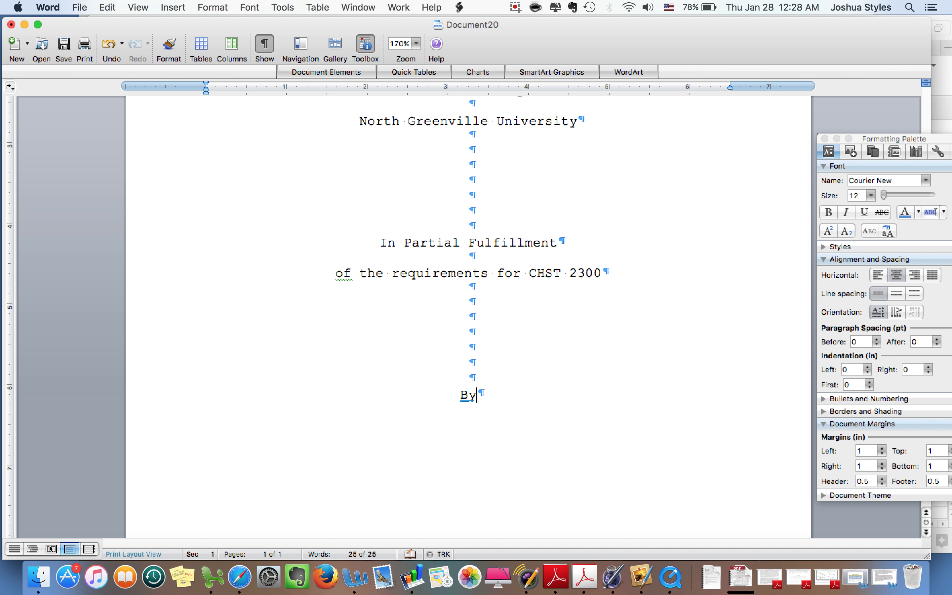
key(BackSpace)
key(BackSpace)
text(by)
key(Return)
key(Return)
text(James B. Student)
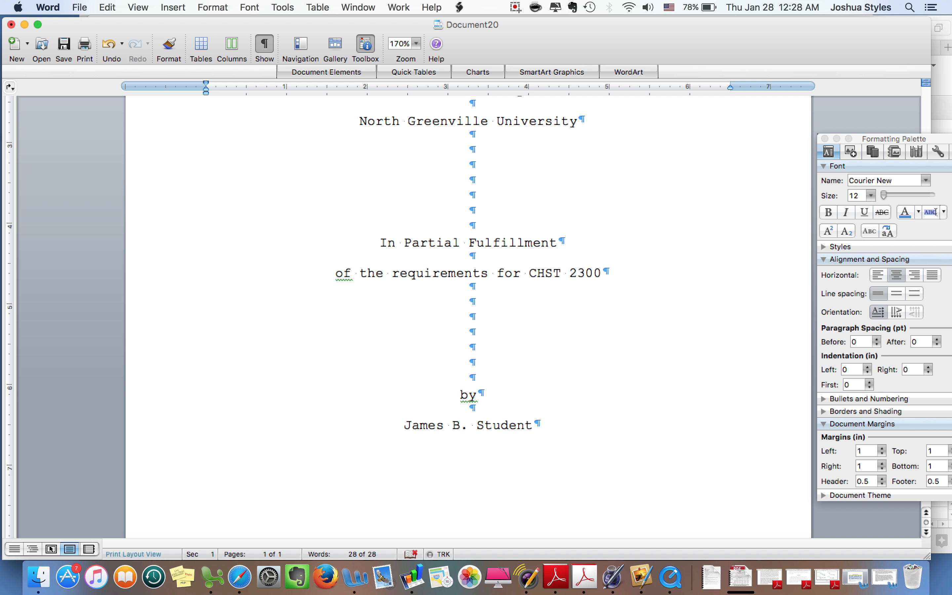
Step: Add the date line 'November 13, 2016' below the author's name
key(Return)
key(Return)
text(November 13)
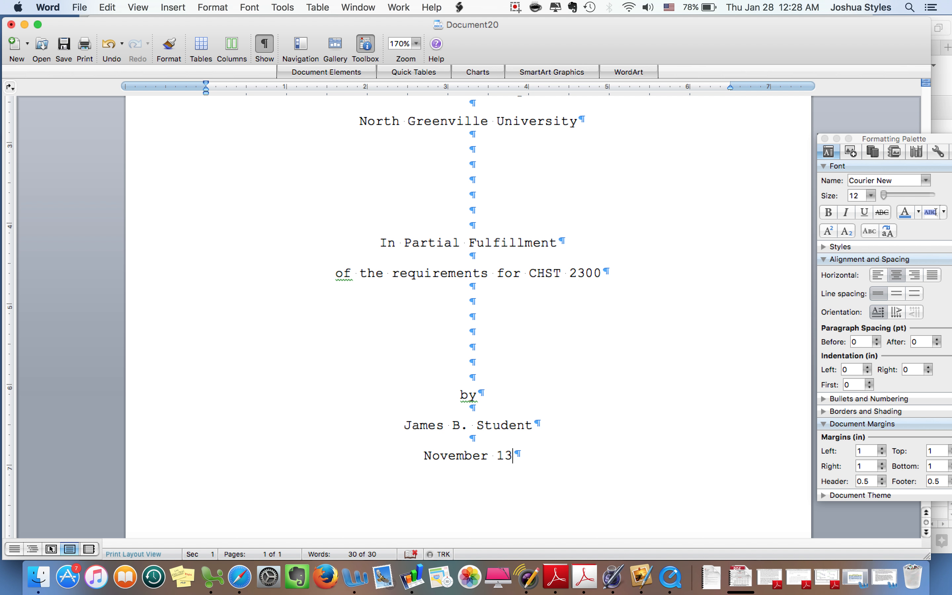
text(, 2016)
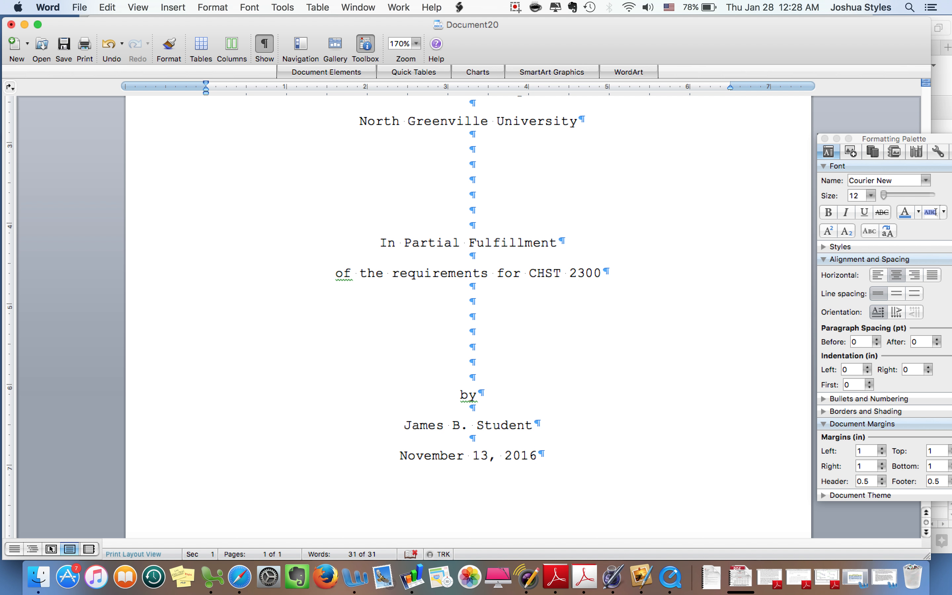
scroll(588, 266, down, 5)
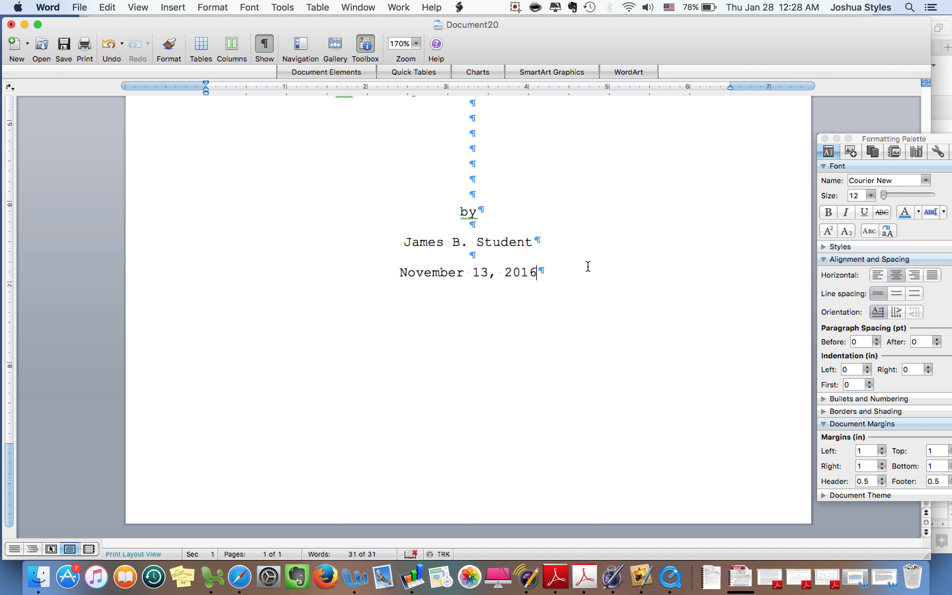
scroll(588, 267, up, 10)
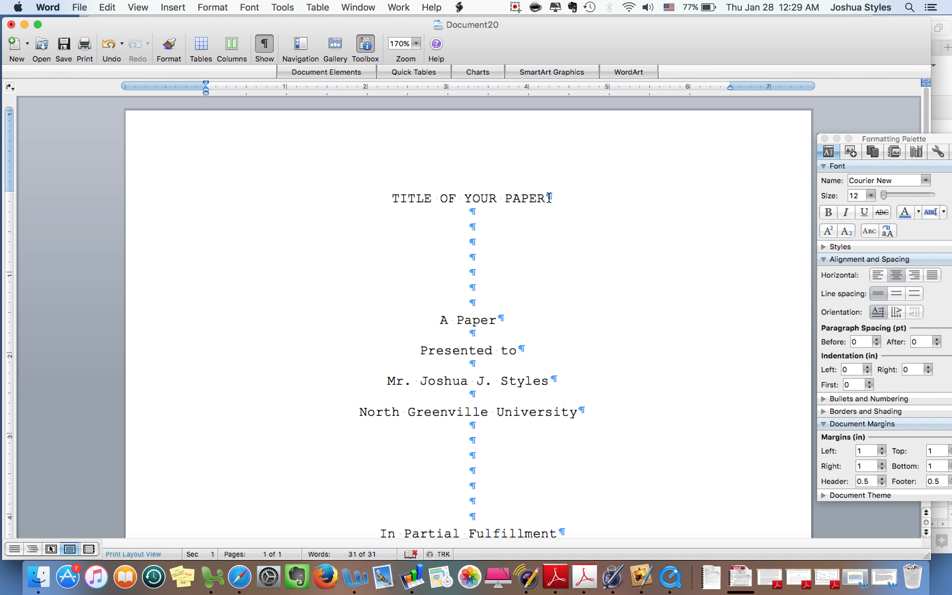
Step: Select the entire 'TITLE OF YOUR PAPER' line
click(406, 199)
click(387, 200)
click(386, 199)
drag(389, 199, 531, 203)
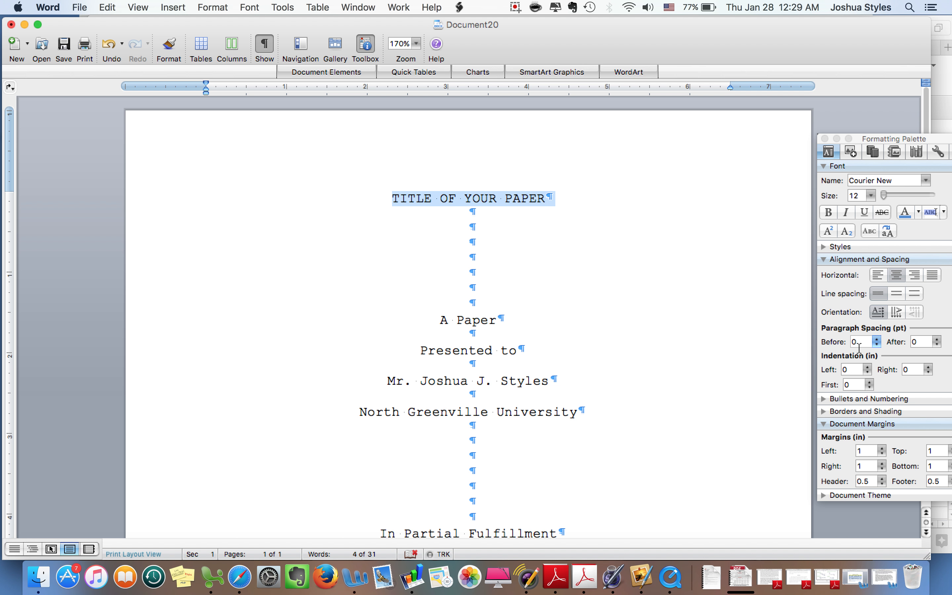
Step: Give the title paragraph 69 pt of space before and check the result
click(859, 346)
text(69)
key(Return)
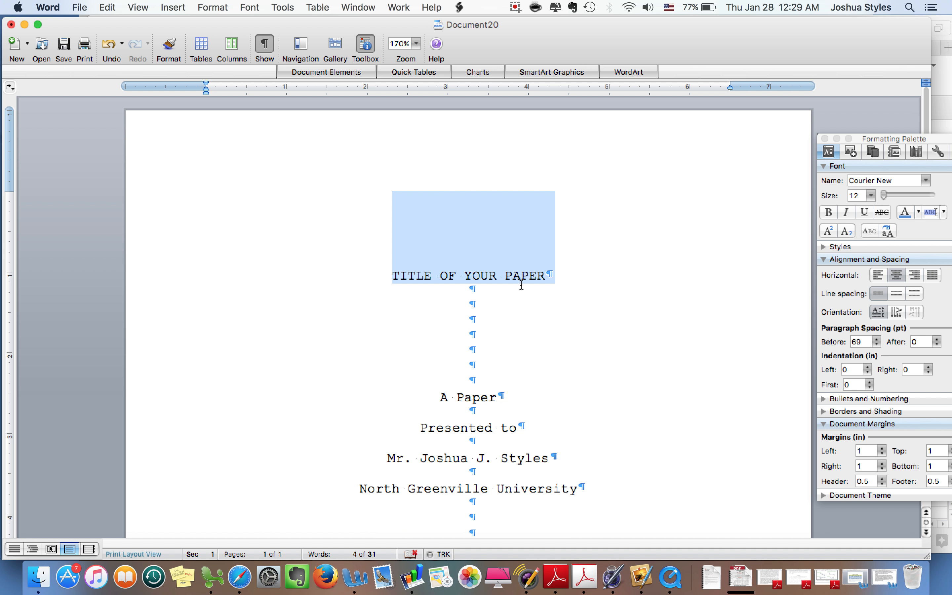
click(517, 303)
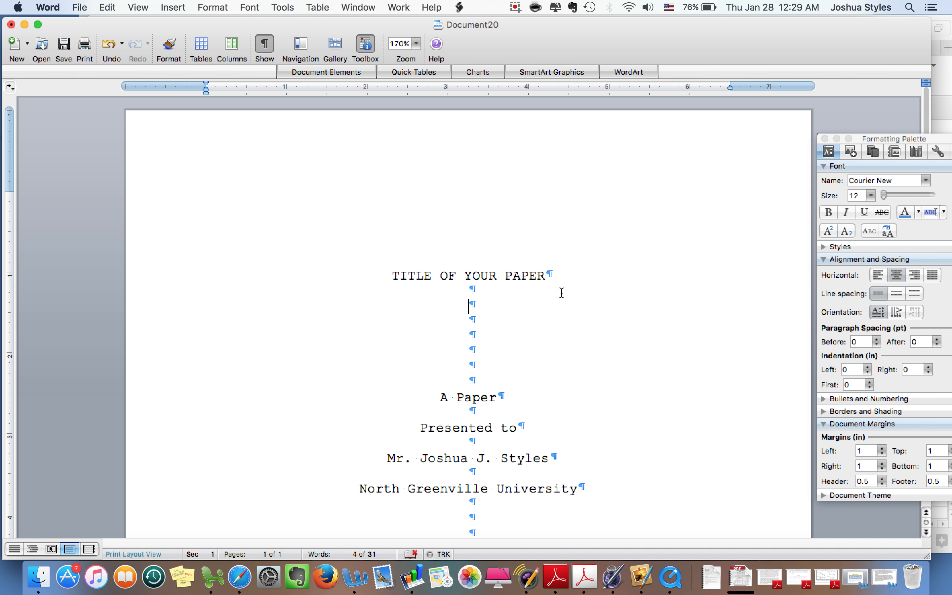
Step: Reselect the title and reset its space before to 0 pt
click(561, 277)
drag(561, 277, 350, 278)
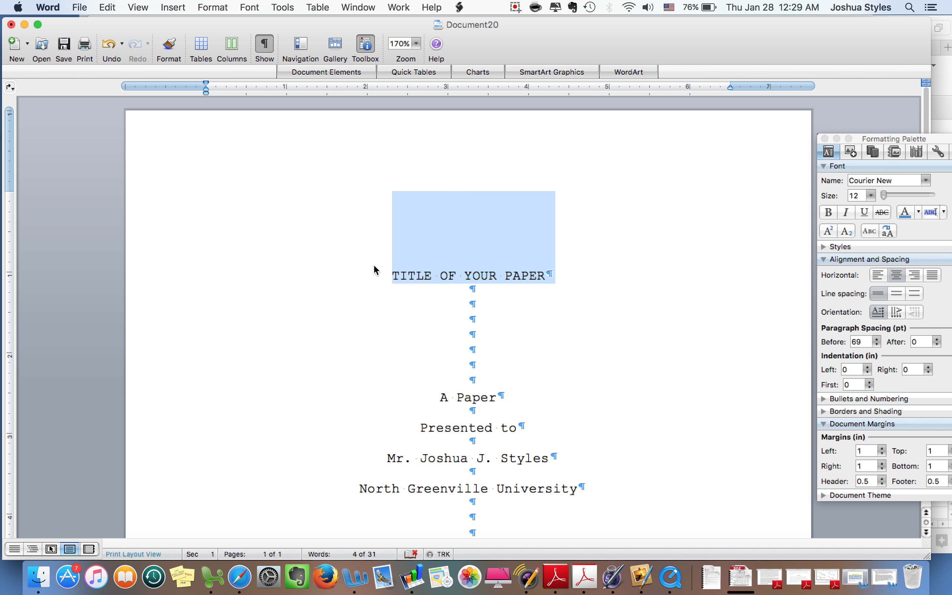
click(865, 342)
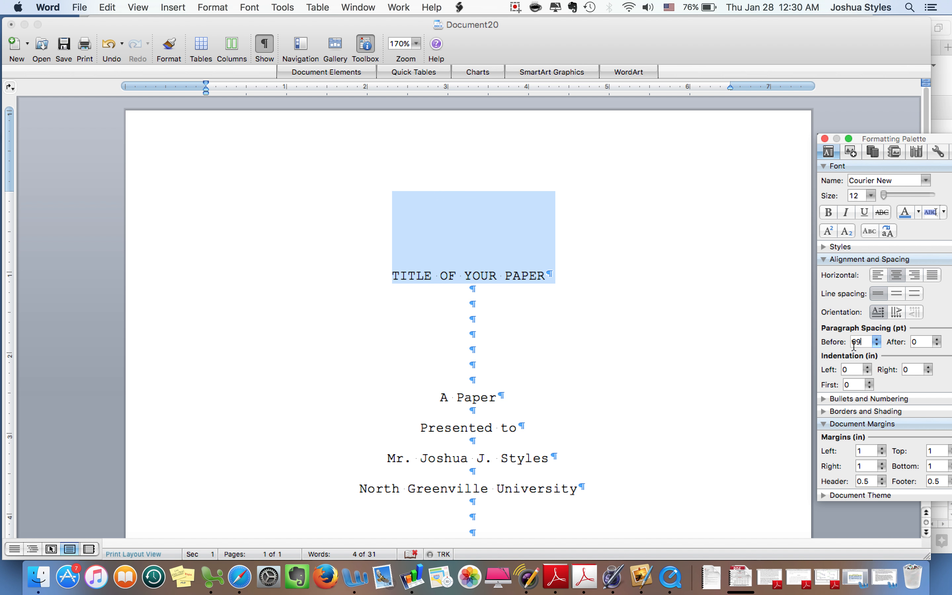
drag(863, 341, 850, 343)
text(0)
key(Return)
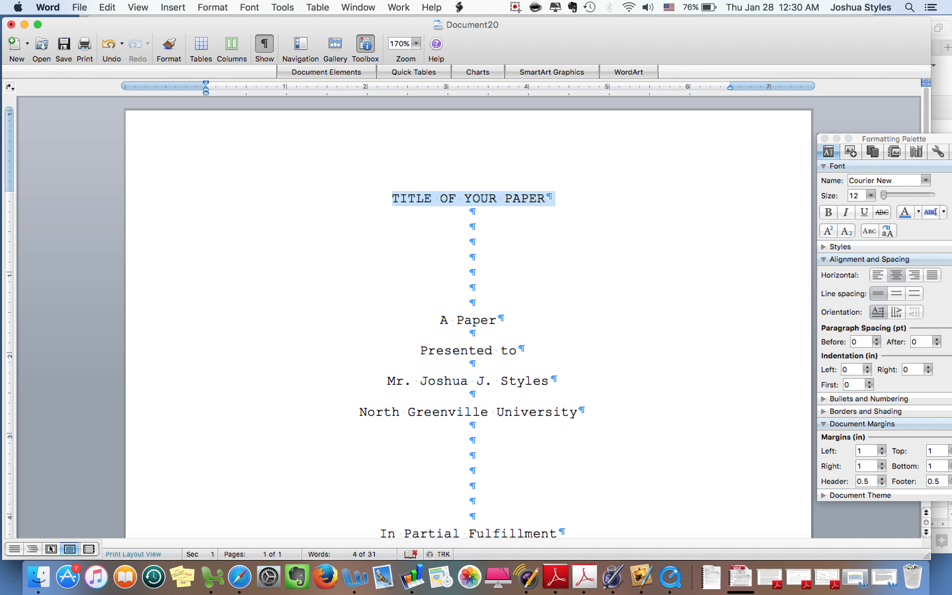
drag(389, 198, 539, 196)
drag(893, 139, 789, 91)
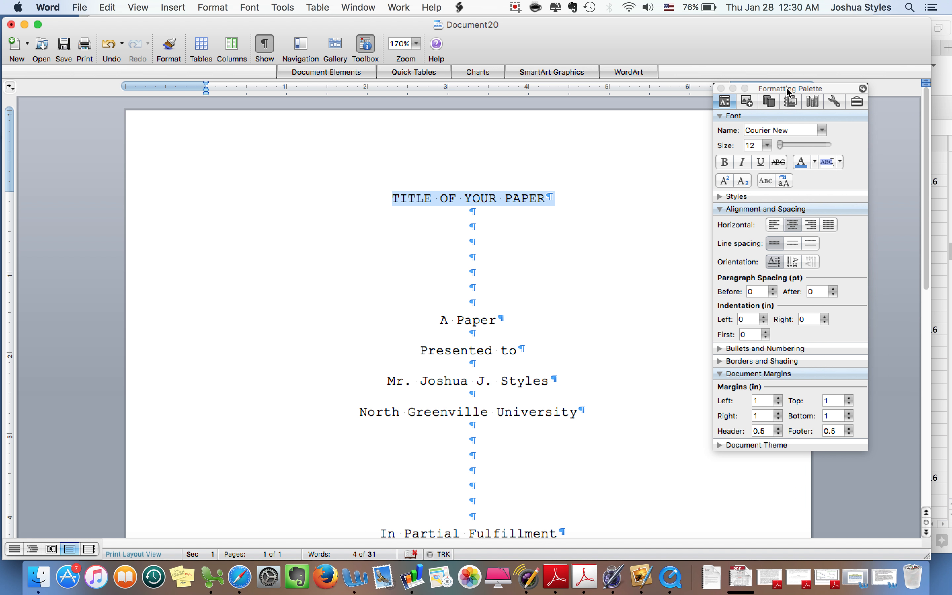
Step: Change the Document Margins top value from 1 to 2 inches and check the page
click(830, 401)
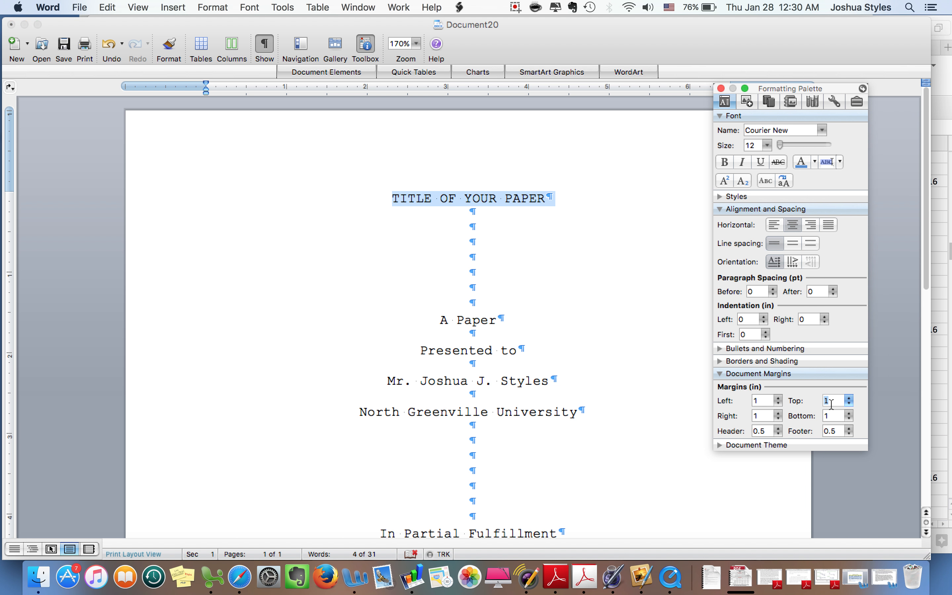
double_click(830, 401)
text(2)
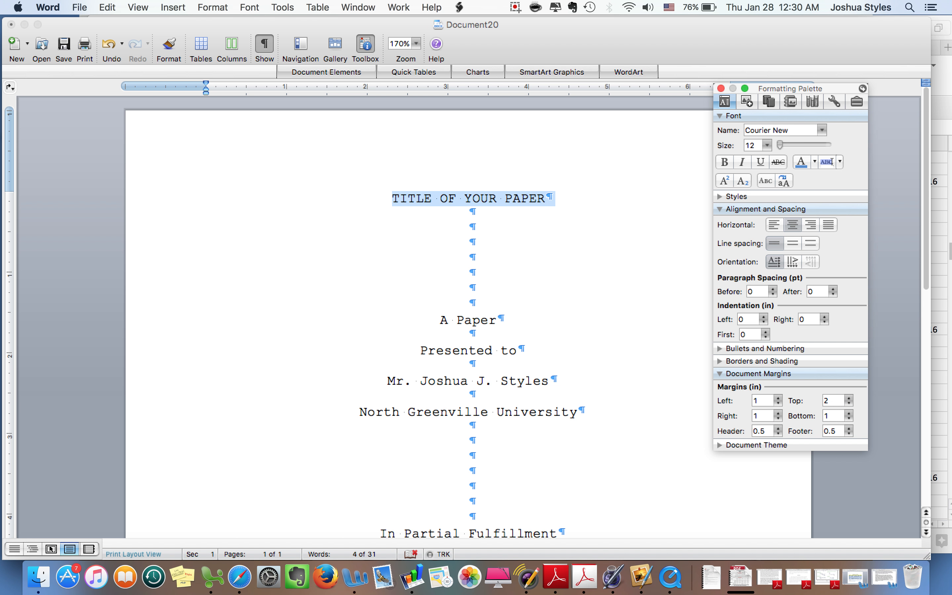
key(Return)
click(512, 289)
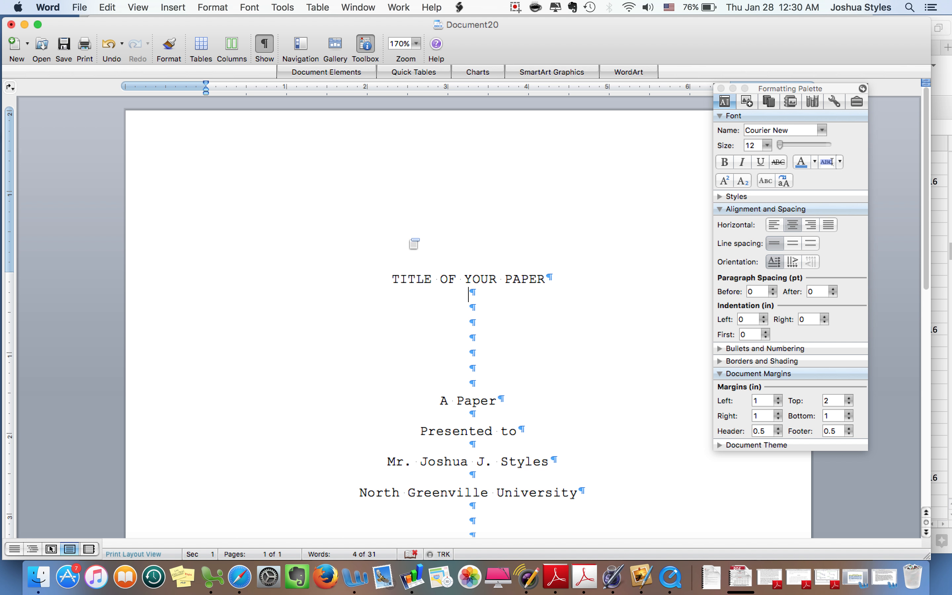
scroll(472, 244, down, 12)
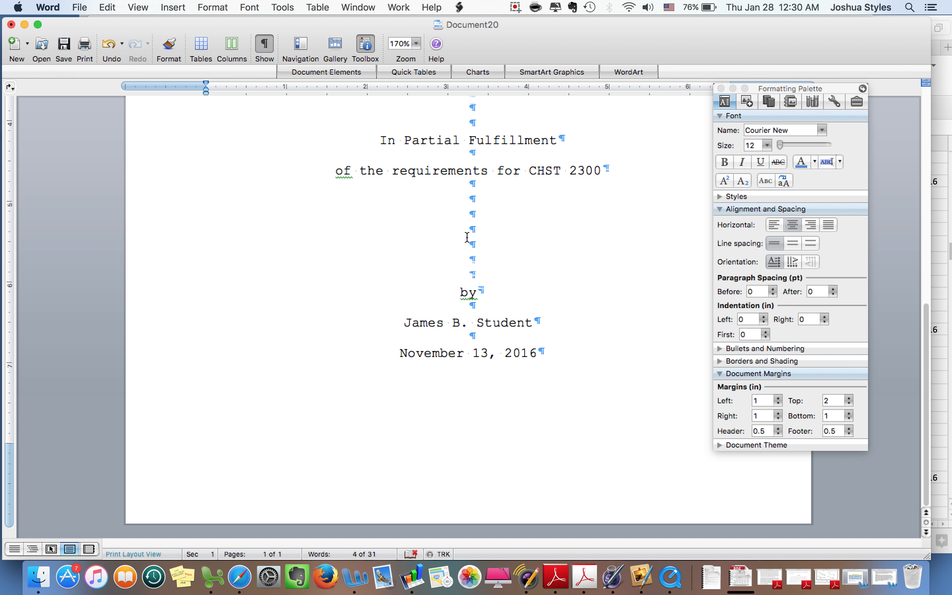
scroll(467, 238, up, 14)
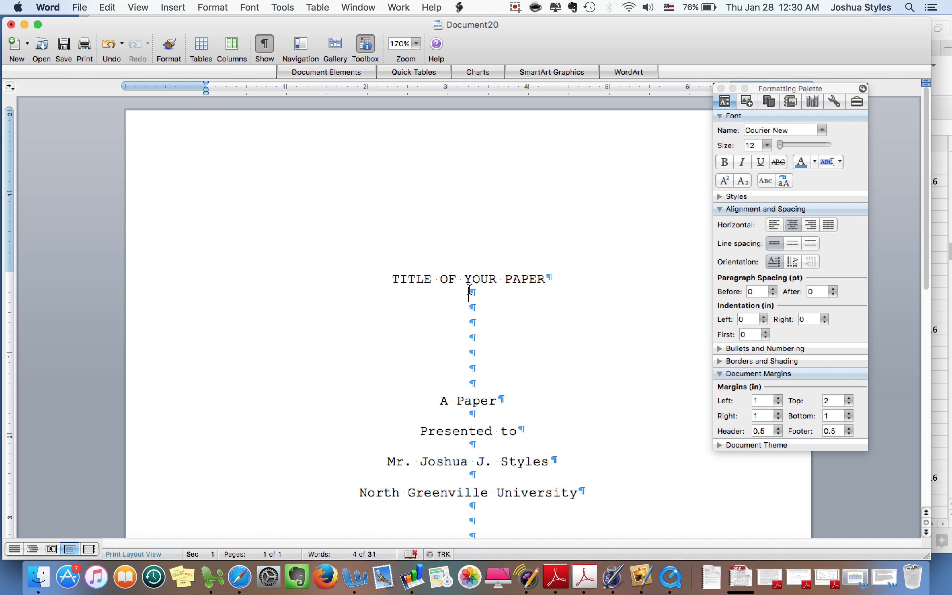
scroll(471, 289, down, 10)
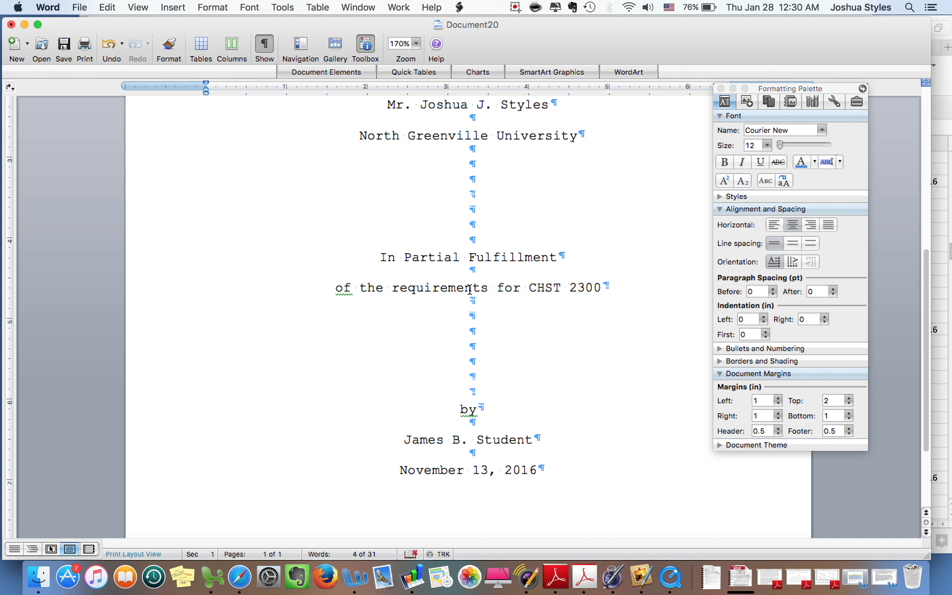
scroll(470, 290, up, 5)
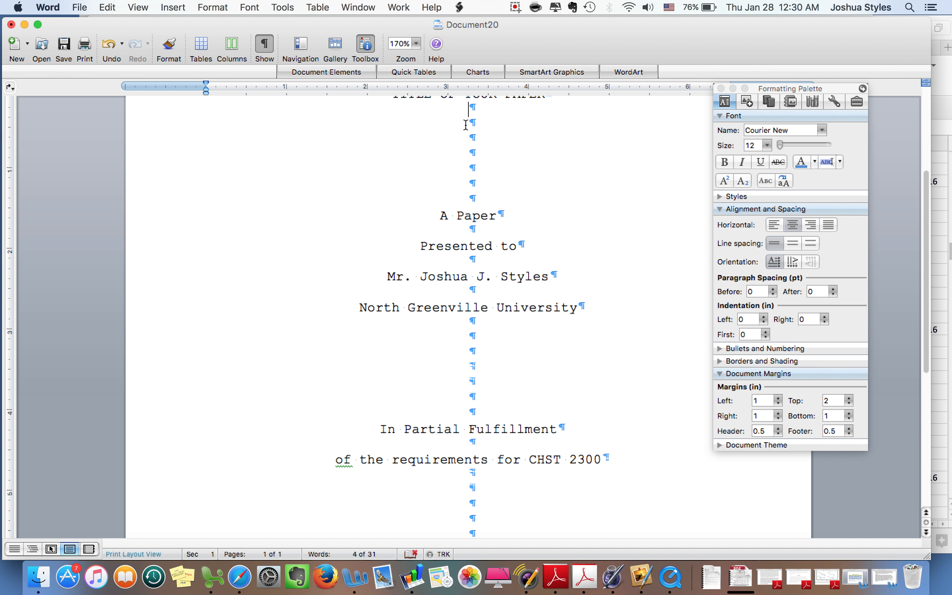
scroll(540, 473, up, 5)
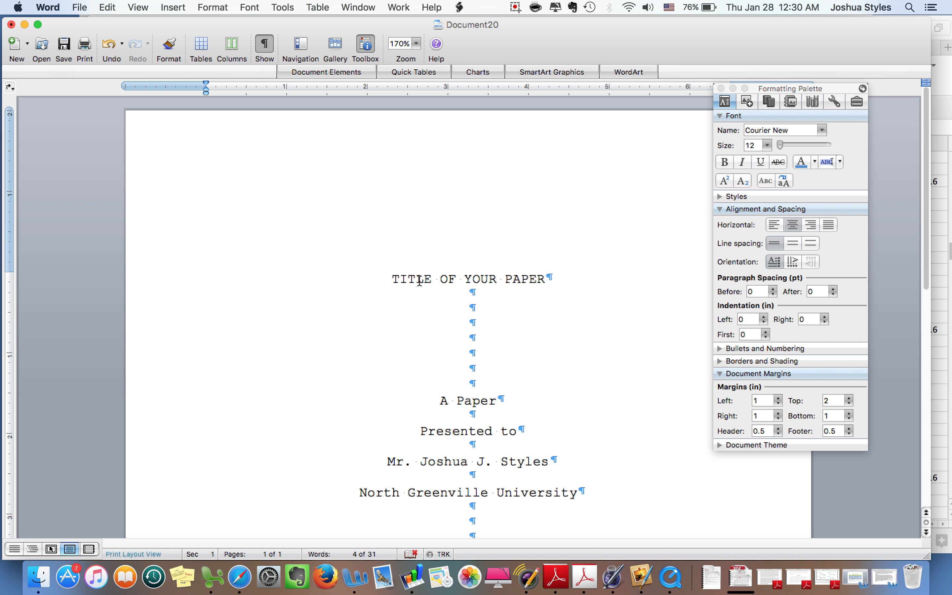
Step: Type 'BLAH BLAH WORDS WORDS WORDS' on the second line below the title, removing extra empty lines
key(Down)
text(BLAH BLAH WORDS W)
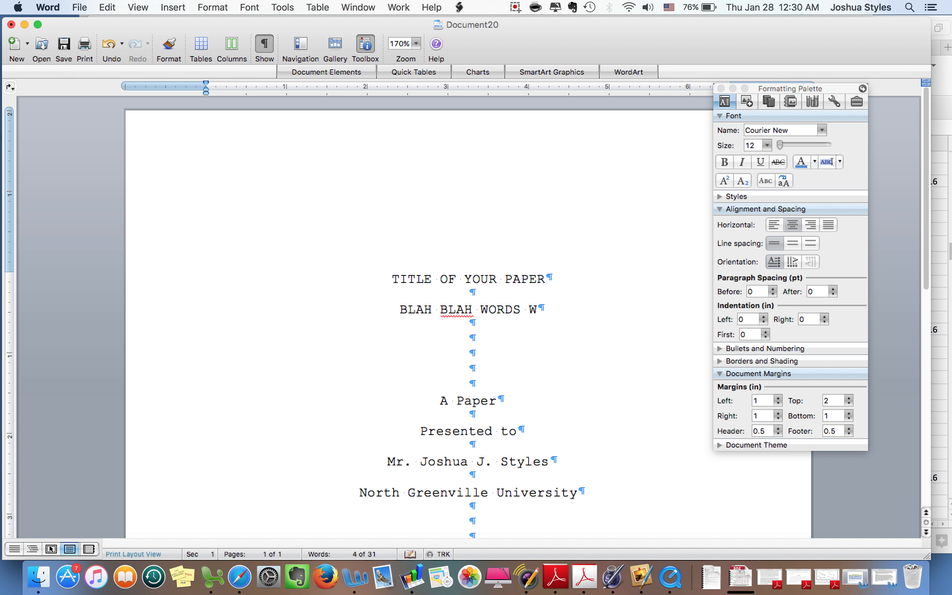
text(ORDS WORDS)
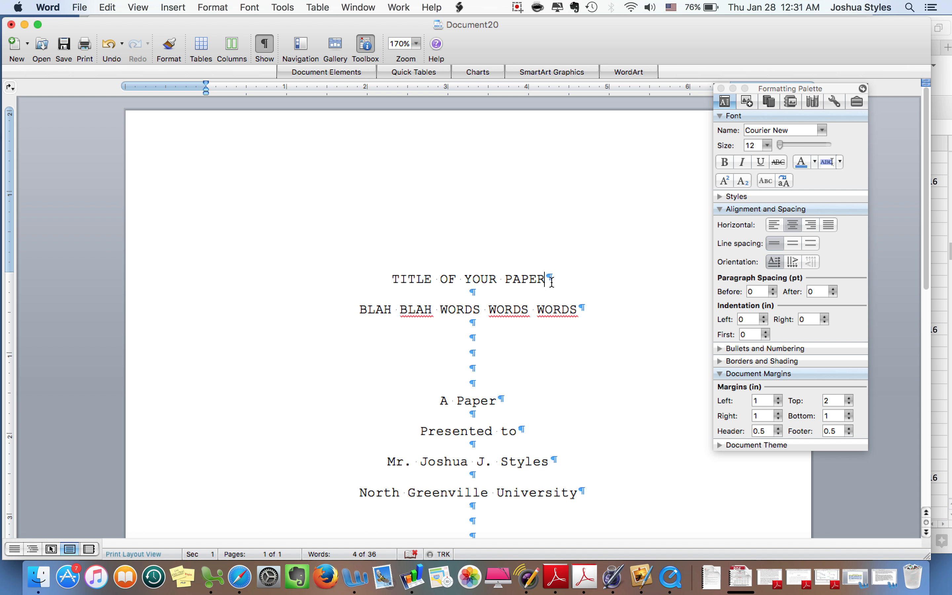
key(Return)
key(Return)
scroll(516, 374, down, 5)
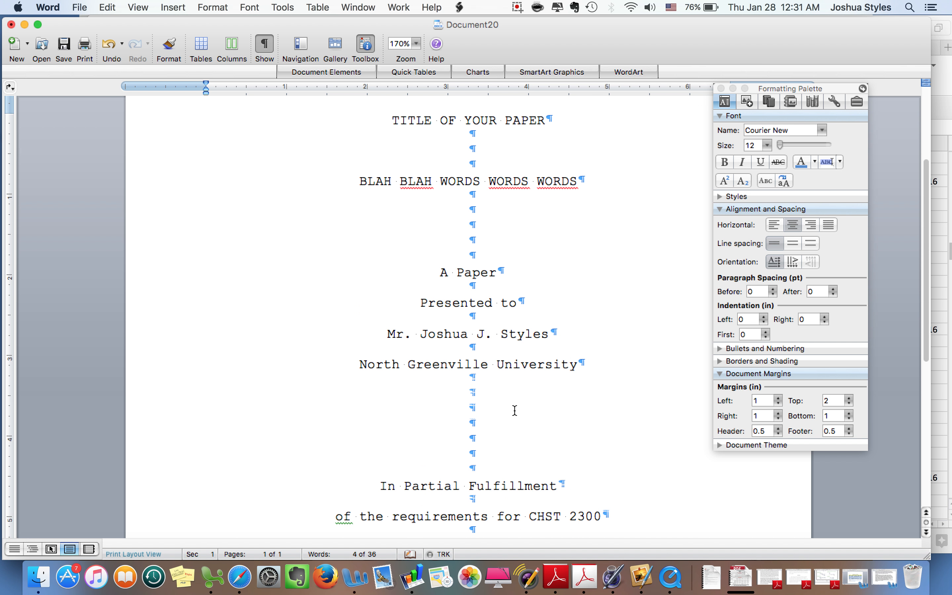
scroll(515, 411, up, 5)
key(BackSpace)
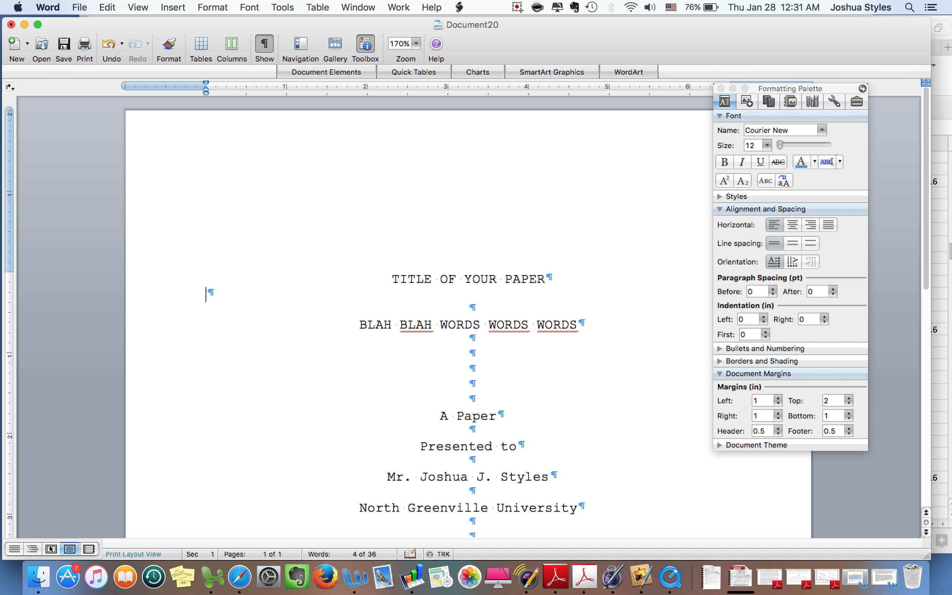
key(BackSpace)
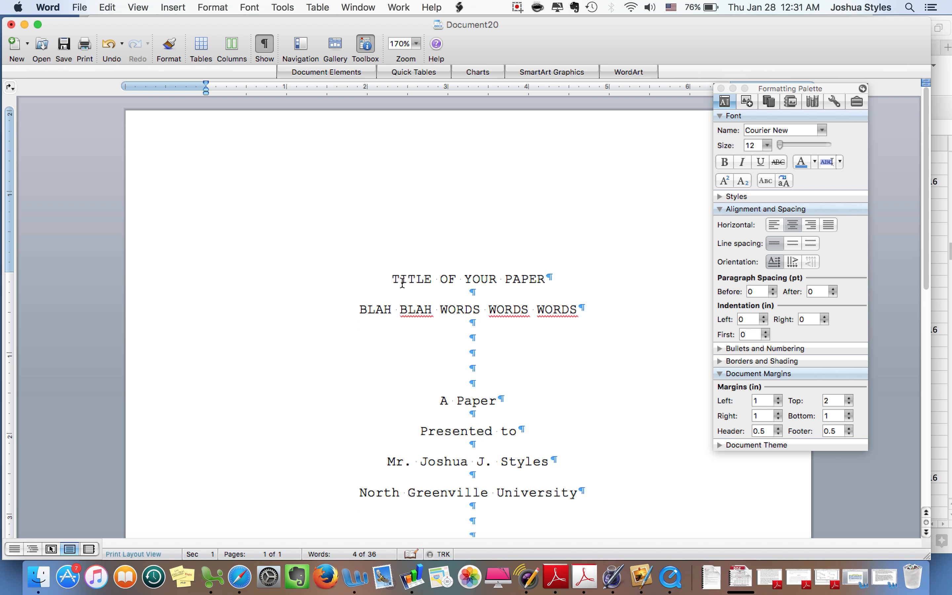
Step: Add ' WORDS WORDS WORDS' to the title and move the Formatting Palette to the right screen edge
click(480, 310)
click(552, 283)
text(WORDS)
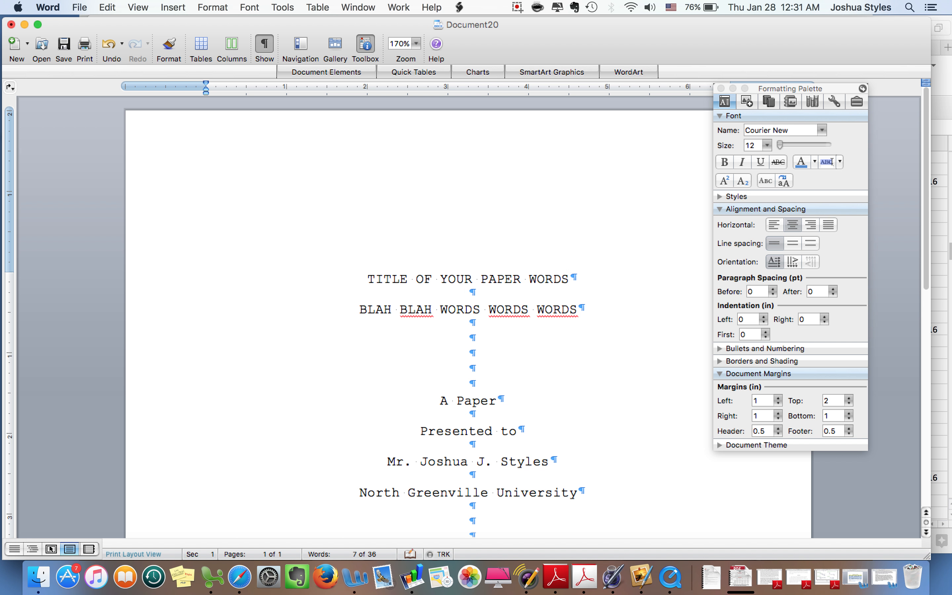
text( WORDS WORDS)
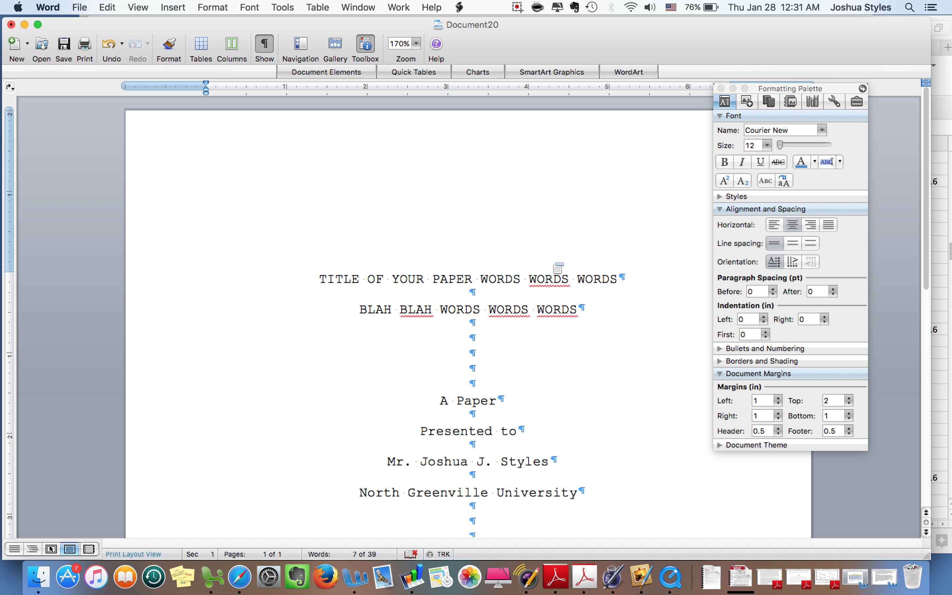
click(772, 89)
drag(773, 89, 880, 110)
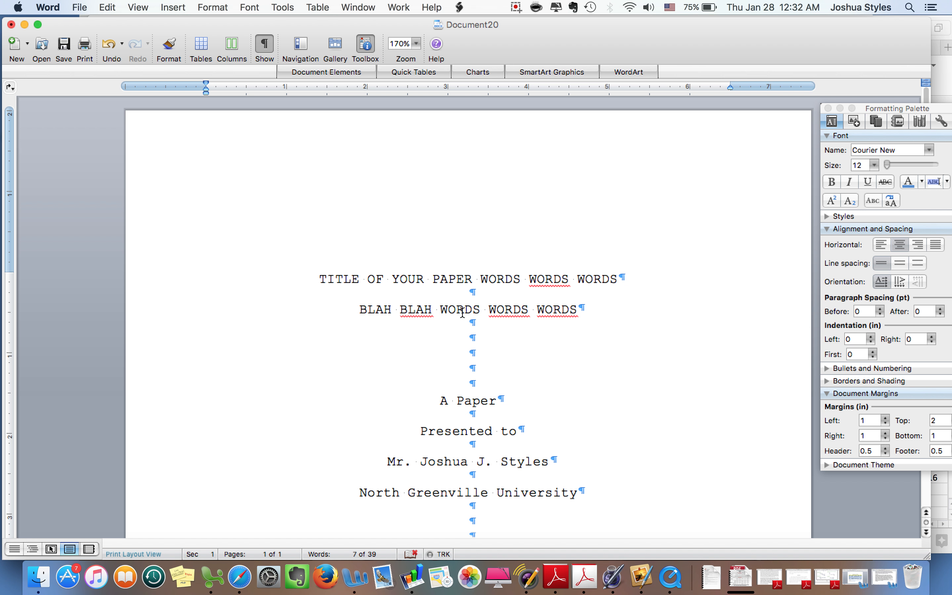
Step: Append 'WORDS WORDS WORDS WORDS' to the end of the title
click(626, 277)
text(WORDS WORDS WORDS WO)
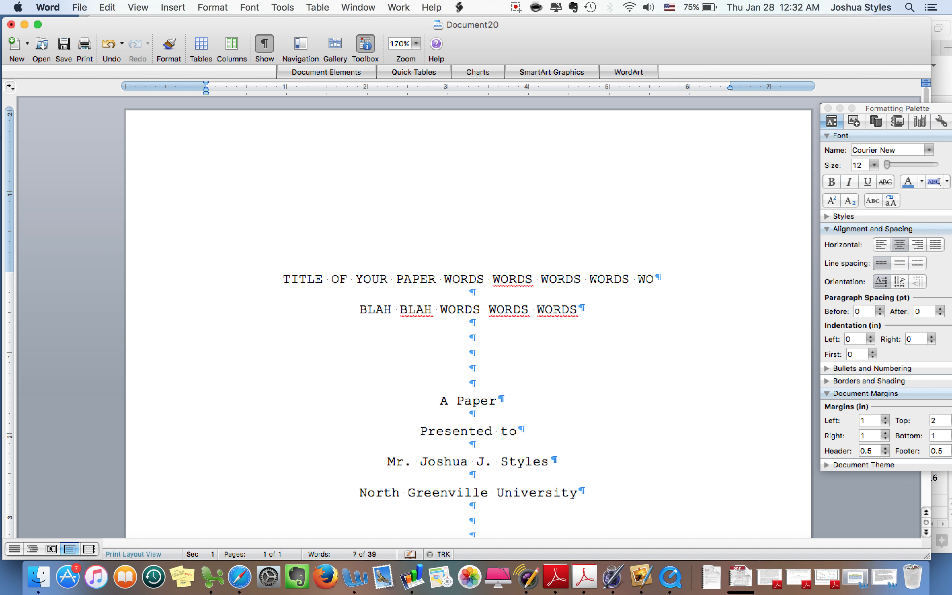
text(RDS)
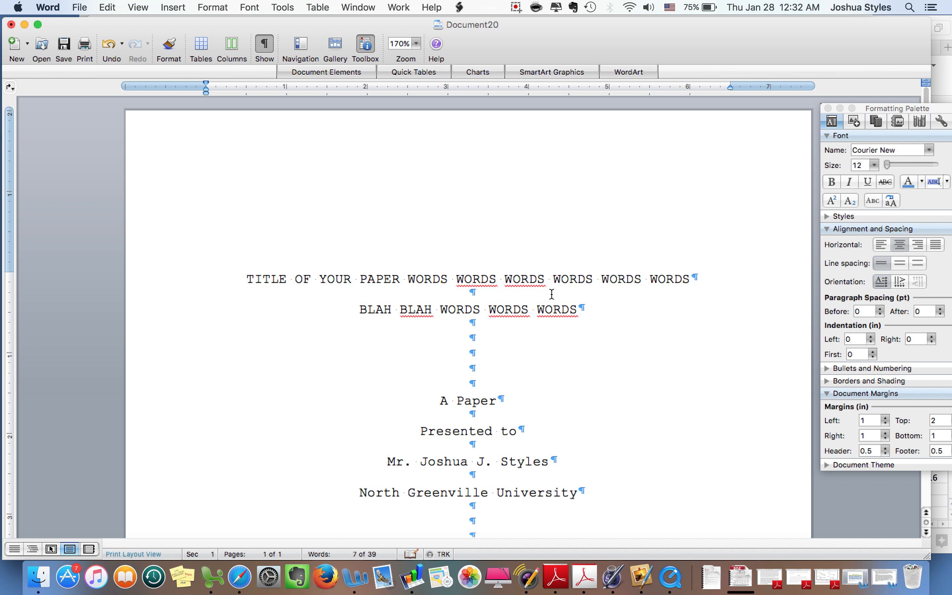
scroll(506, 297, down, 10)
scroll(508, 297, up, 10)
Step: Put 'WORDS' at the start of the BLAH BLAH line and trim the title back to five WORDS
click(361, 308)
text(WORDS)
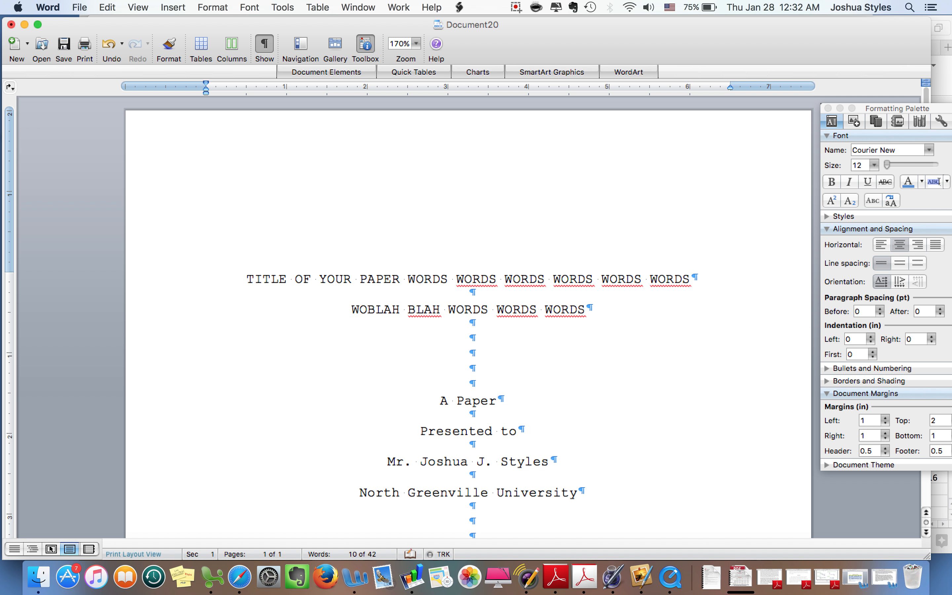
click(691, 285)
key(BackSpace)
key(BackSpace)
key(BackSpace)
key(BackSpace)
key(BackSpace)
key(BackSpace)
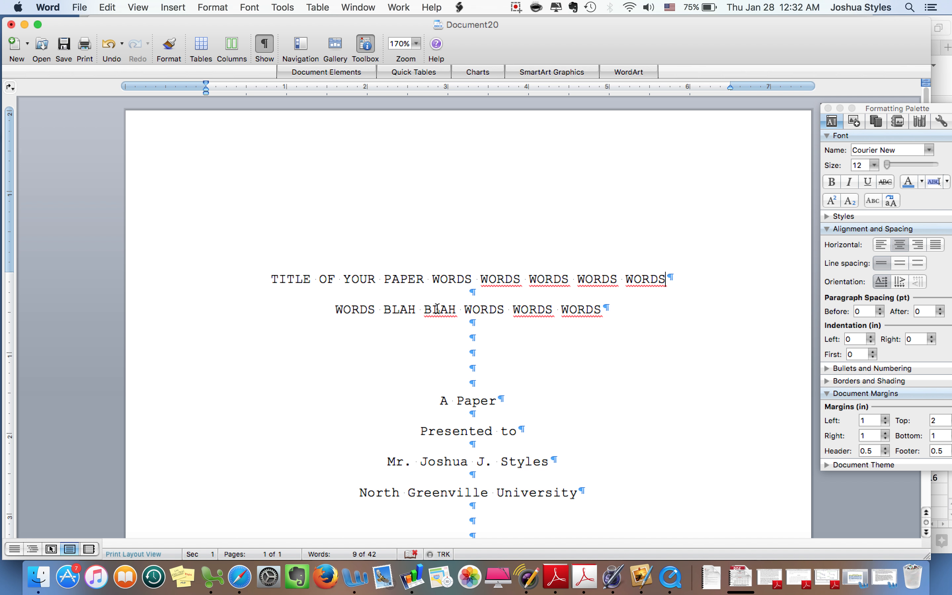
click(517, 6)
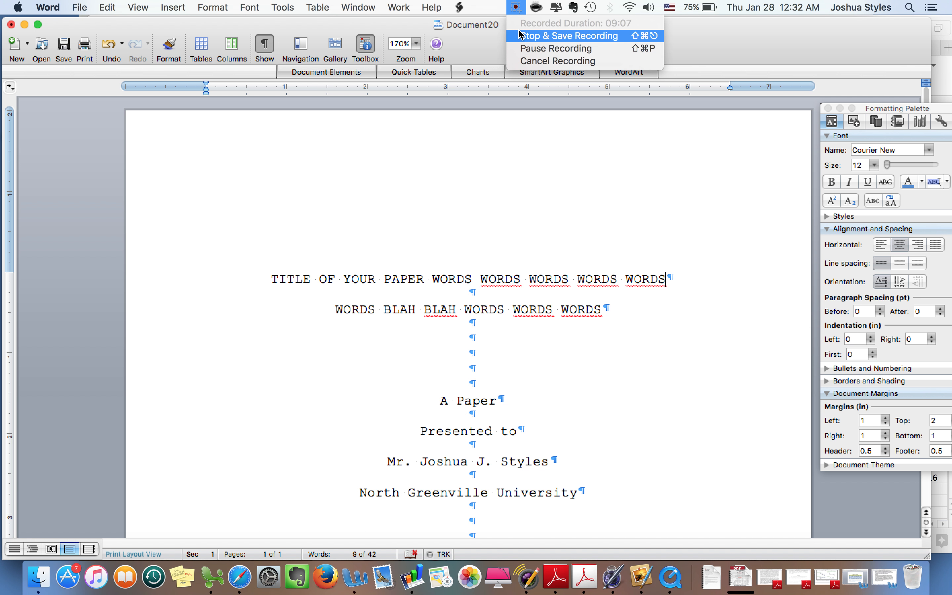